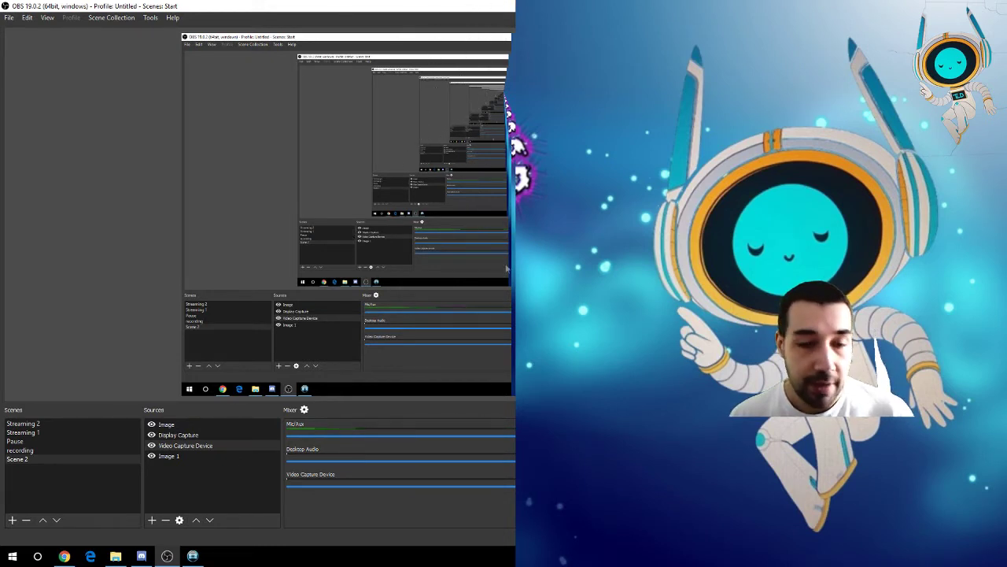
- Open the Video Capture Device's filters, select the Chroma Key filter and set its key color type to Green
right_click(192, 450)
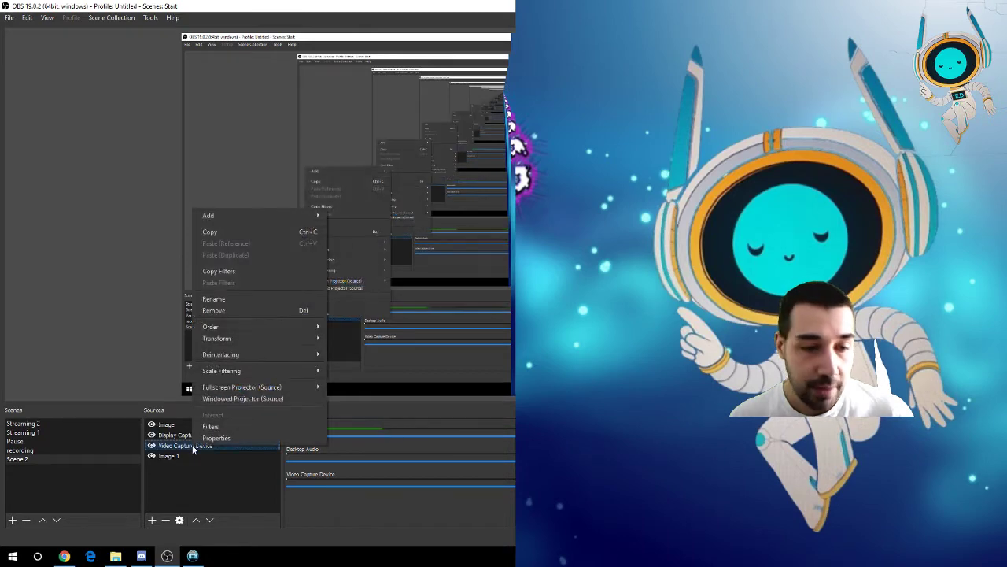
click(214, 421)
drag(431, 73, 157, 28)
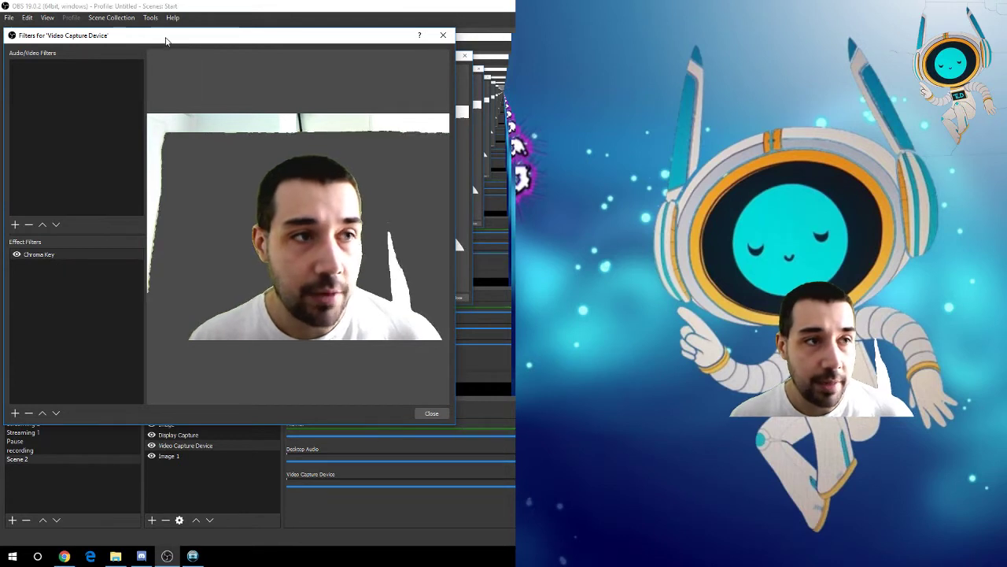
click(61, 254)
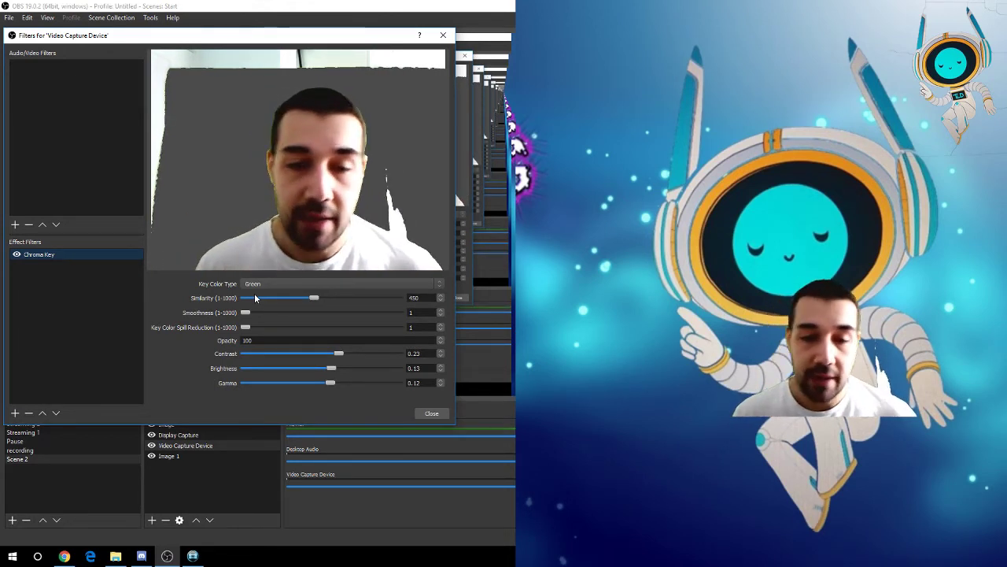
click(283, 283)
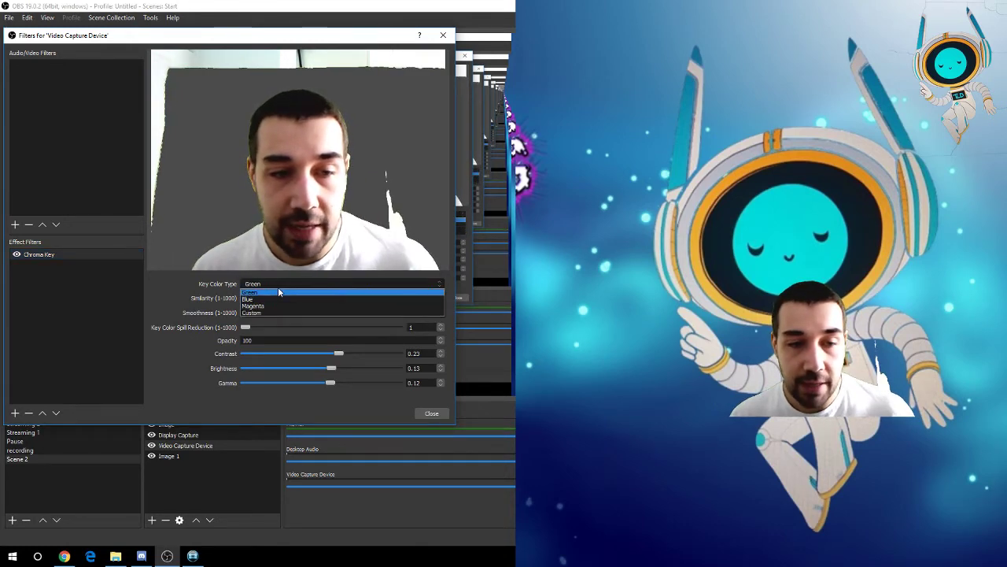
click(278, 291)
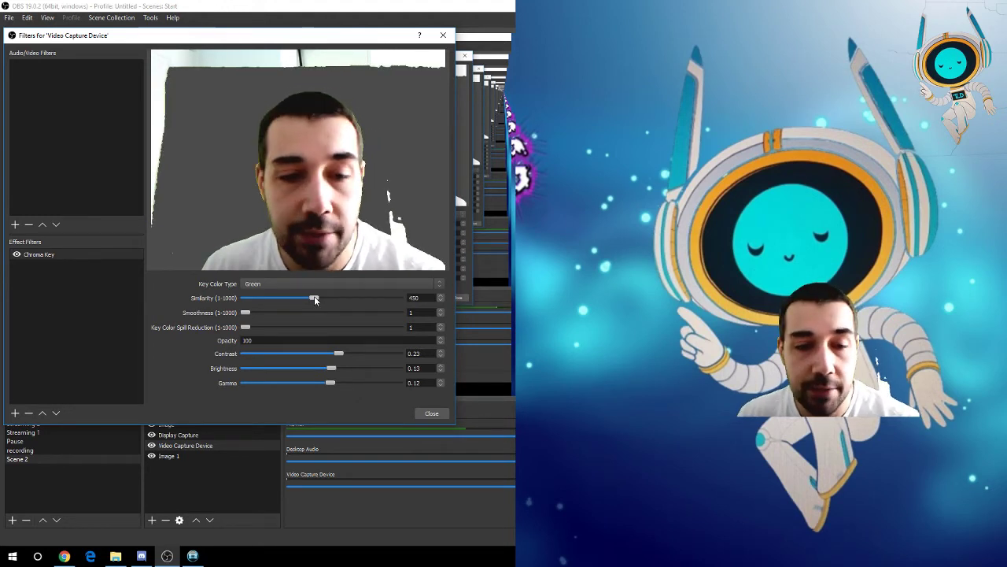
- Try Chroma Key similarity values of about 336, 100 and 603 to compare how the background is removed
drag(314, 297, 296, 299)
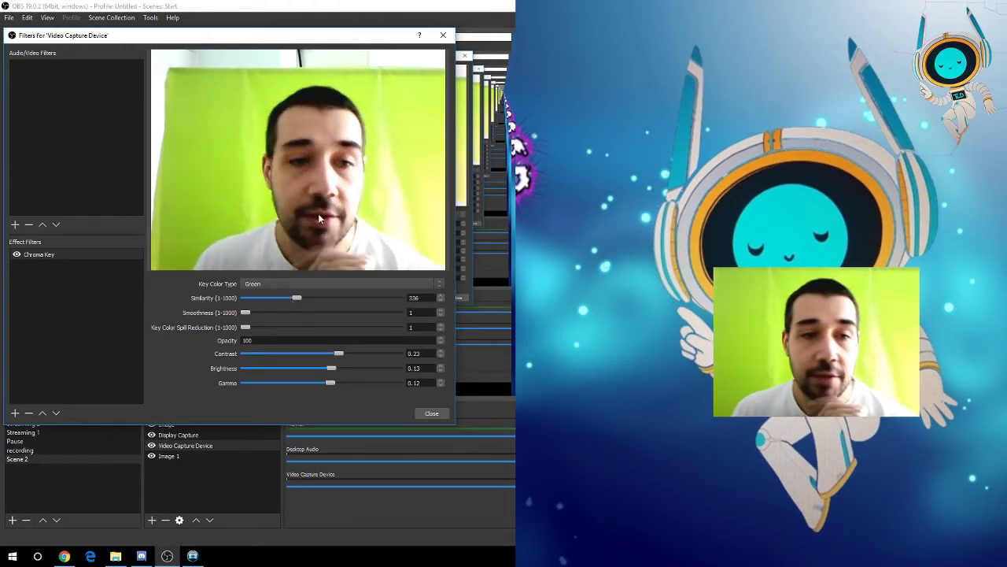
drag(298, 299, 265, 296)
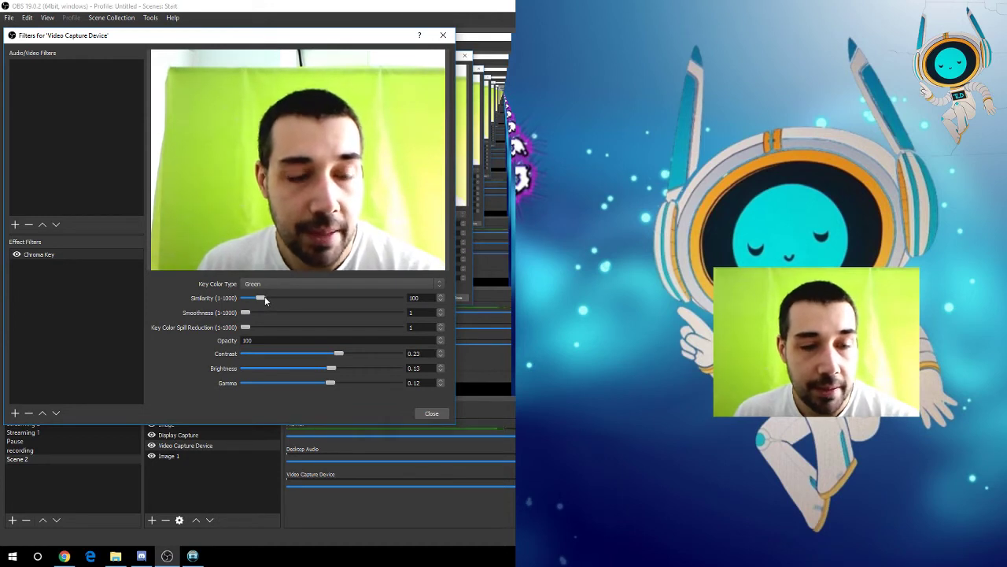
drag(265, 296, 333, 300)
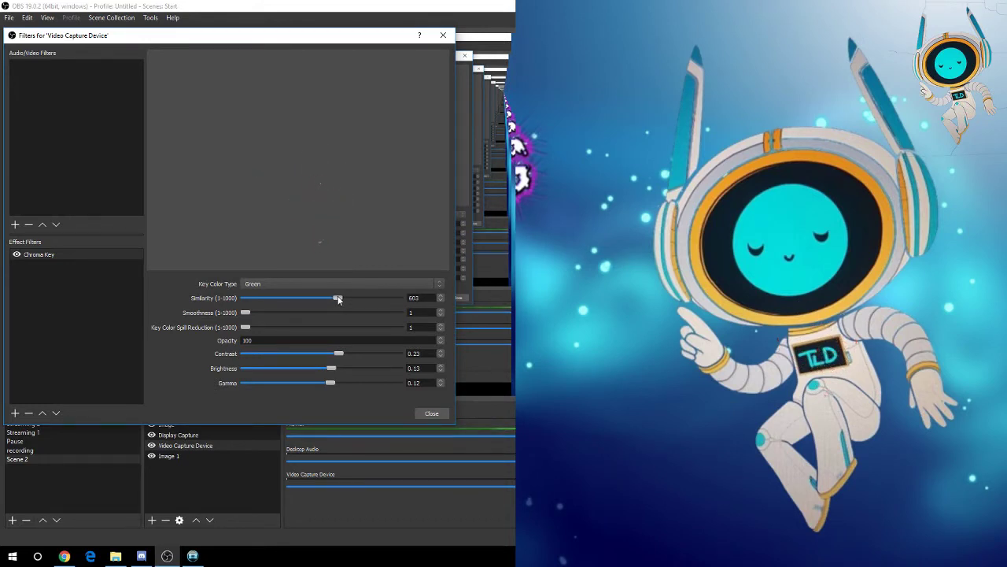
drag(334, 299, 317, 299)
- Set the Chroma Key similarity to 450
click(424, 298)
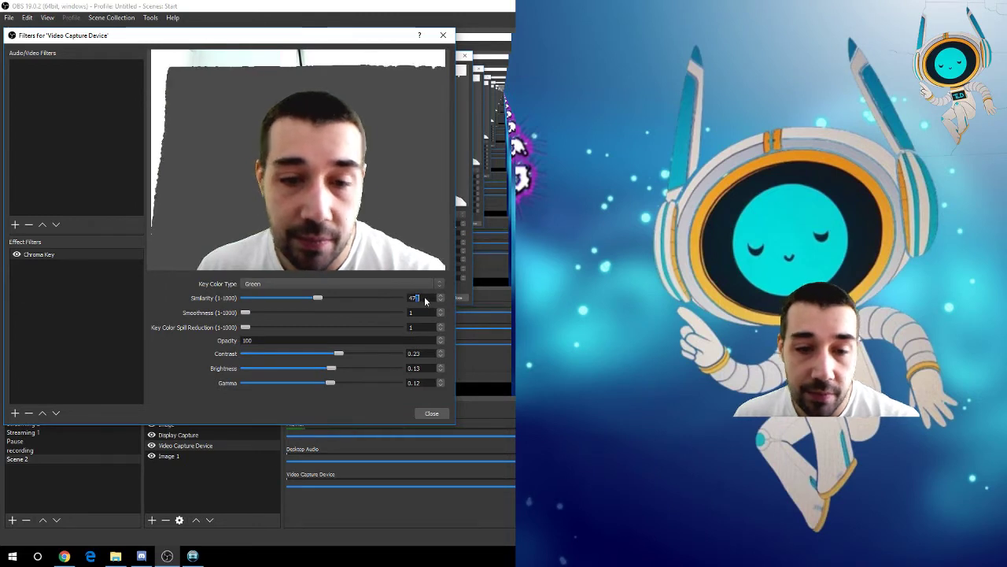
key(BackSpace)
key(BackSpace)
text(50)
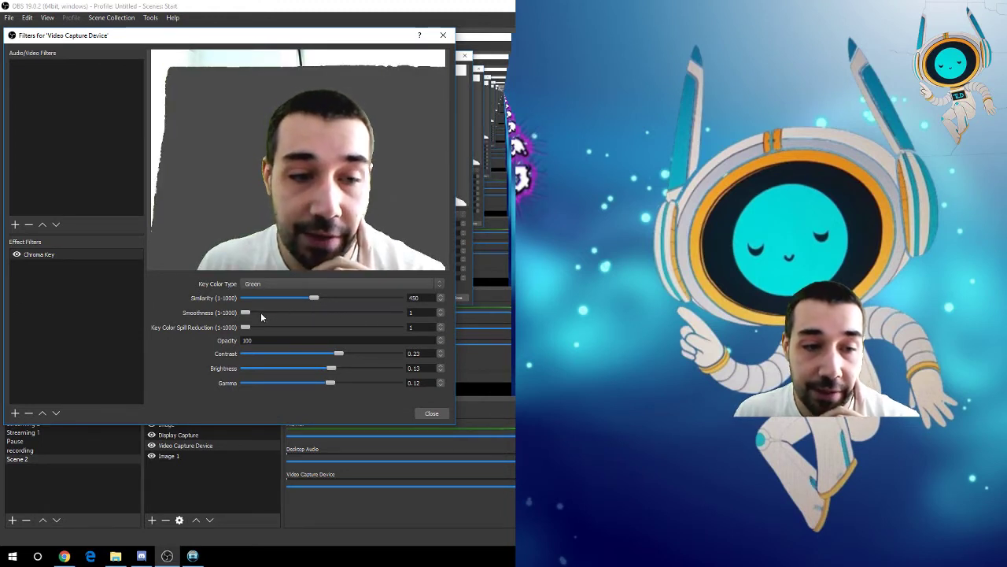
- Try Chroma Key smoothness values of 45, 1 and 30 to compare the edges
mouse_move(248, 312)
mouse_down()
mouse_move(270, 312)
mouse_move(255, 312)
mouse_up()
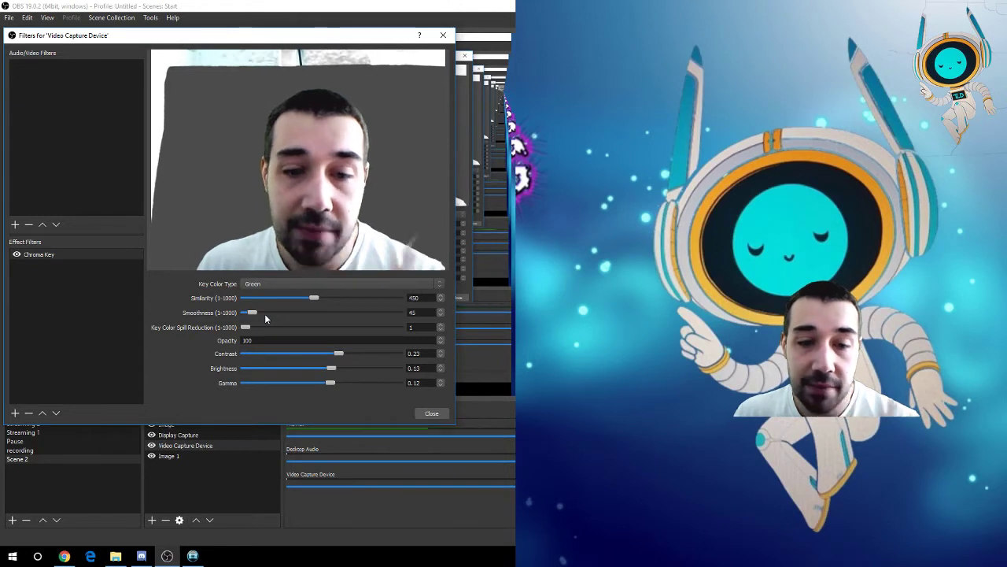
drag(416, 312, 400, 313)
text(30)
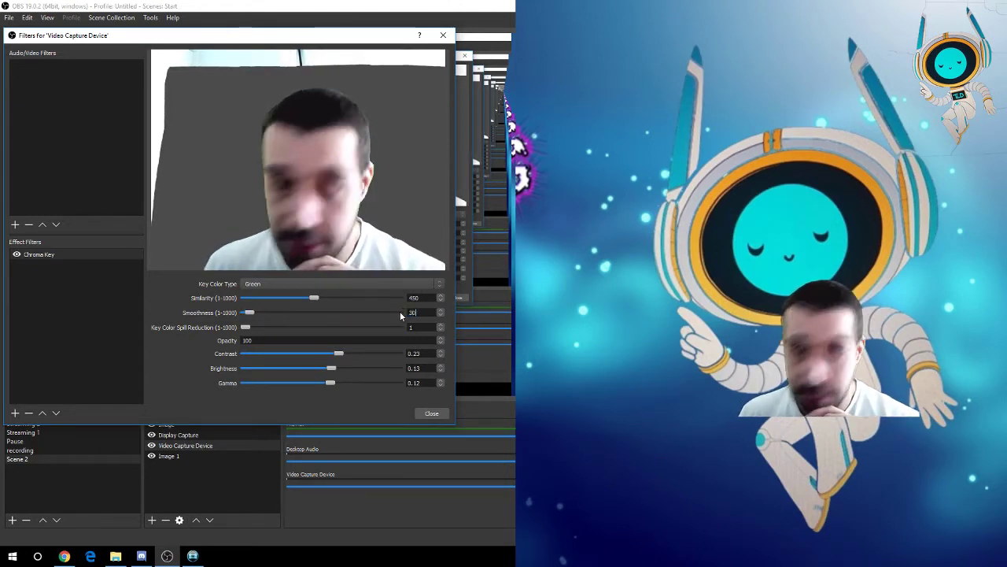
drag(249, 314, 208, 315)
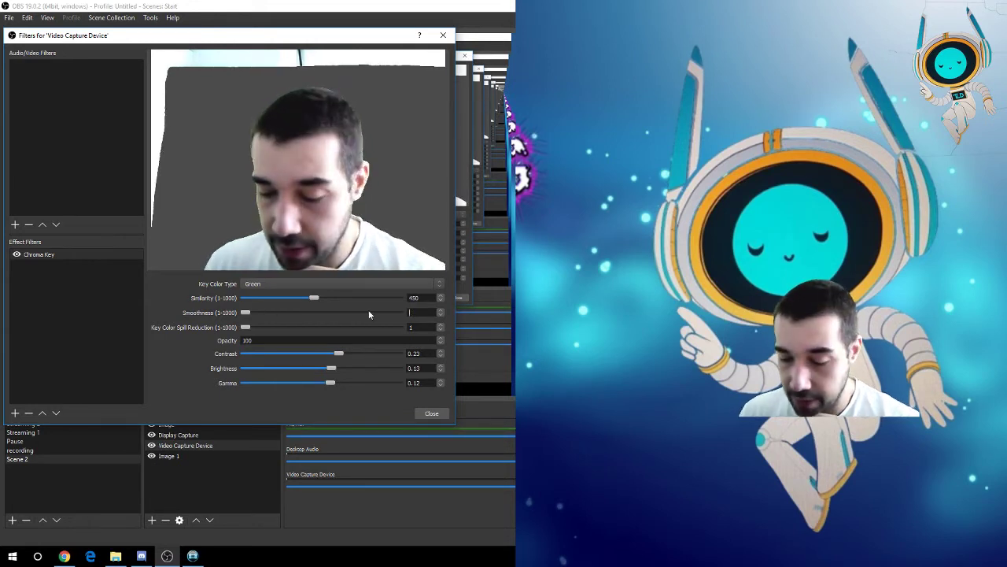
double_click(411, 312)
text(30)
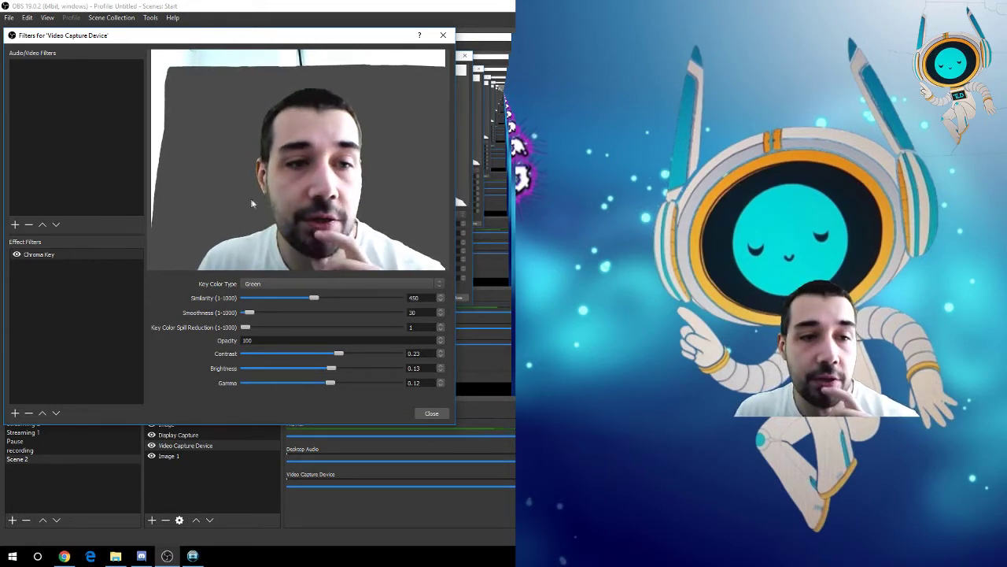
- Test a Chroma Key smoothness of 100 and set it to 35
double_click(411, 313)
text(100)
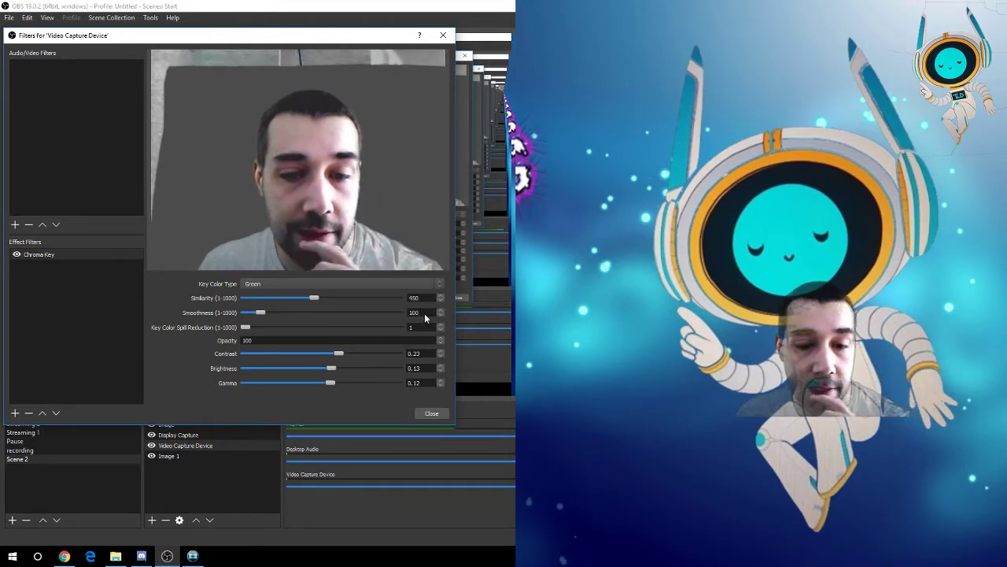
drag(424, 314, 383, 312)
text(50)
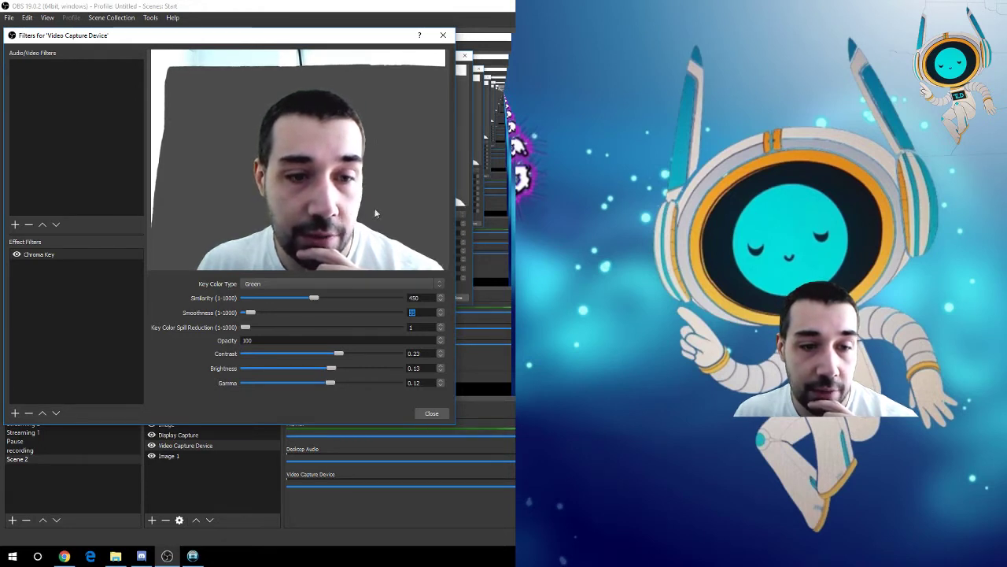
- Test Key Color Spill Reduction at about 56 and 822, and set it to 20
drag(246, 326, 270, 329)
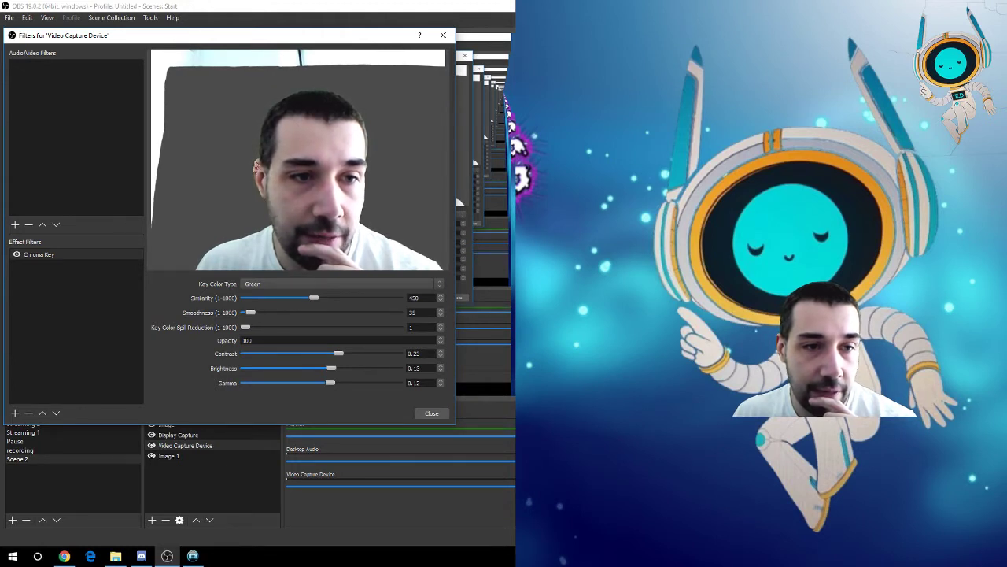
mouse_move(247, 327)
mouse_down()
mouse_move(266, 327)
mouse_move(255, 327)
mouse_up()
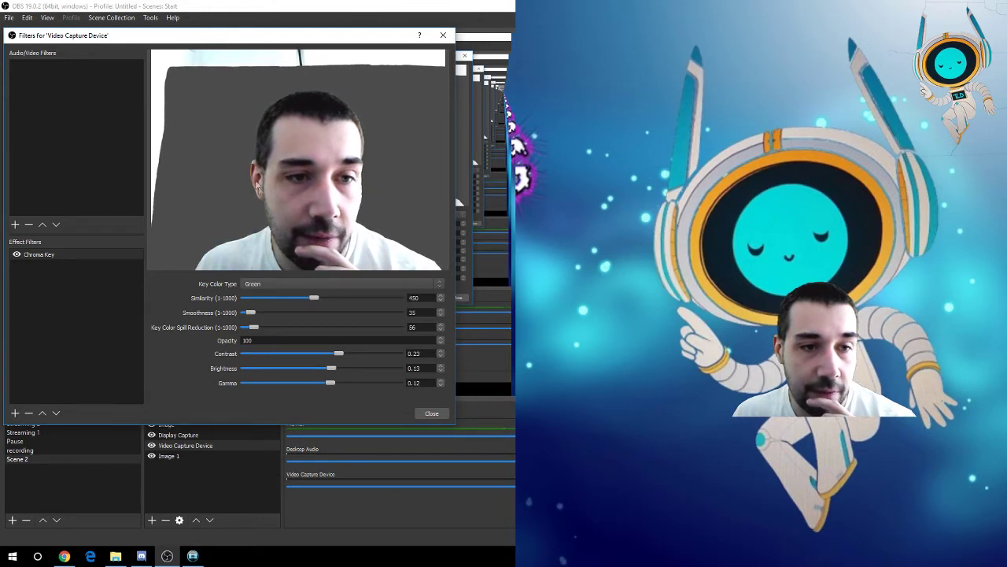
drag(253, 329, 369, 329)
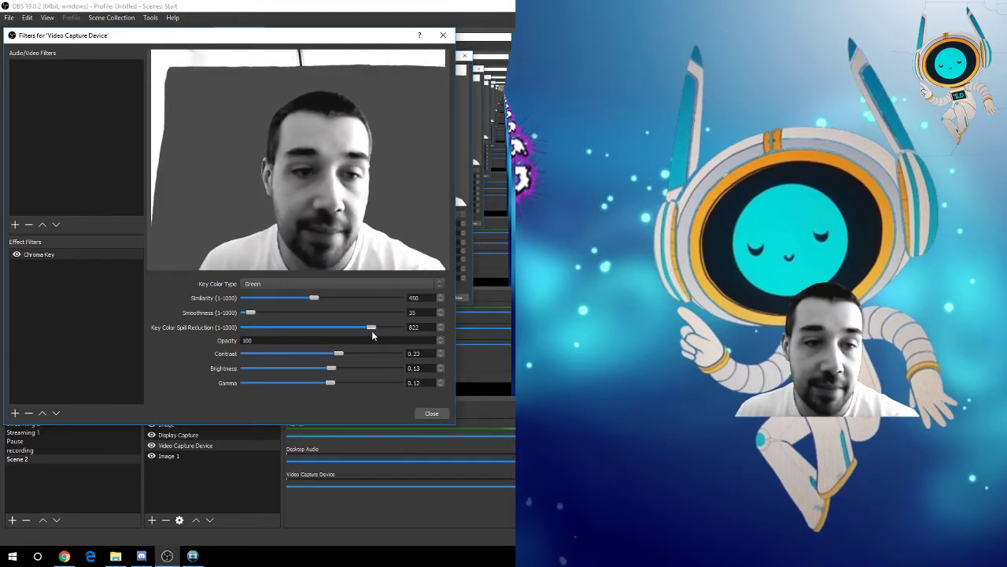
drag(372, 330, 245, 326)
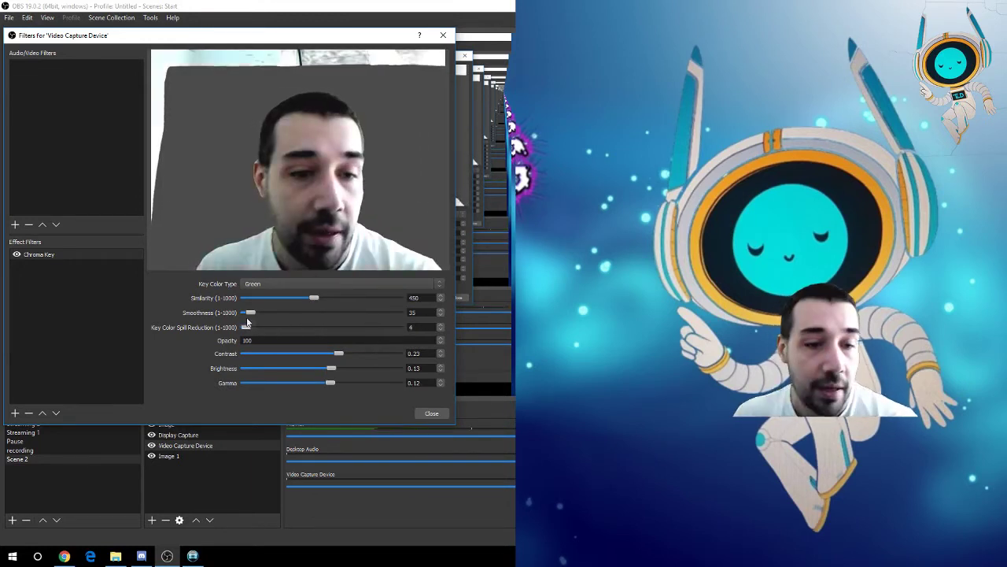
text(20)
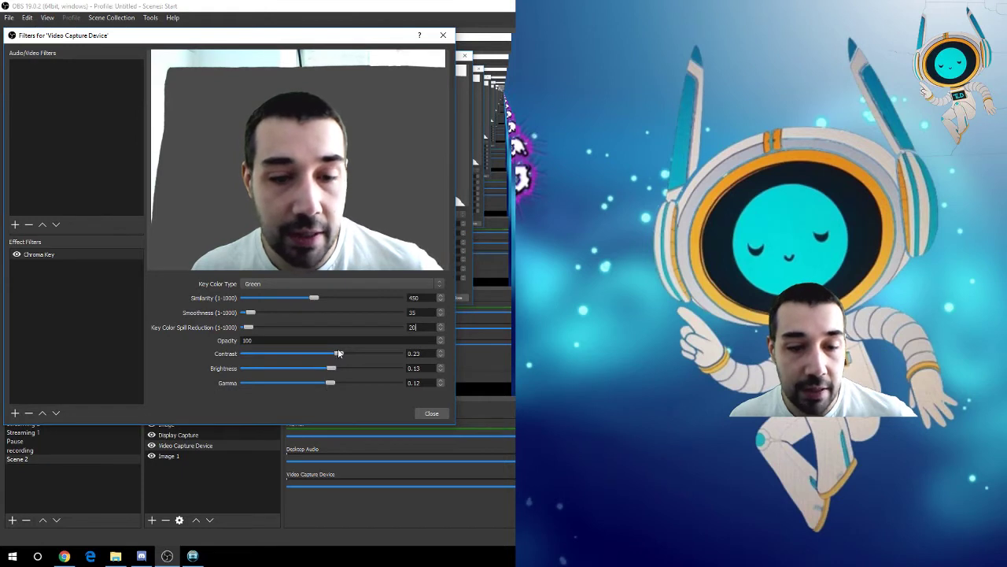
- Adjust the Chroma Key filter's contrast to 0.07, brightness to 0.12 and gamma to 0.08
mouse_move(338, 353)
mouse_down()
mouse_move(369, 353)
mouse_move(322, 355)
mouse_up()
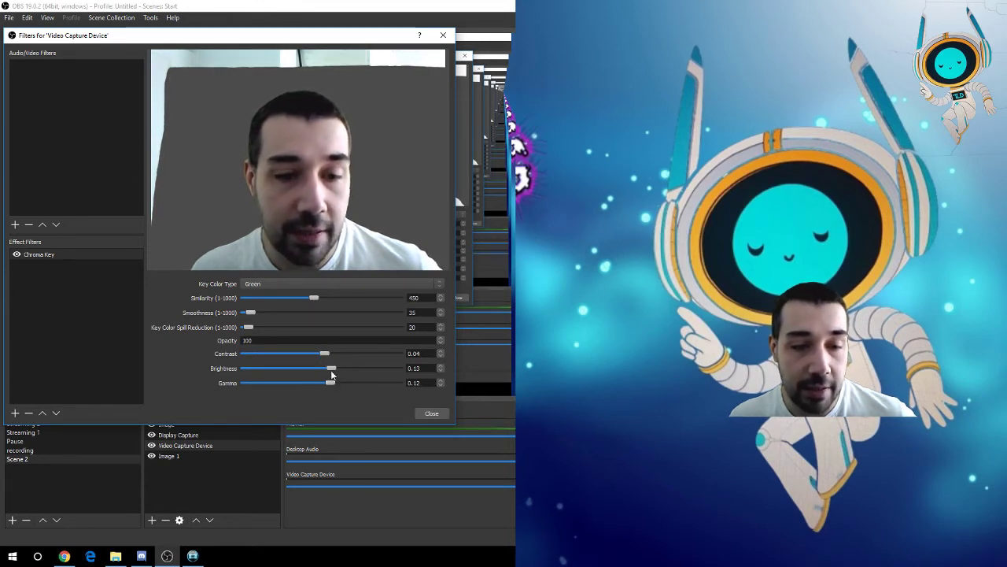
mouse_move(332, 368)
mouse_down()
mouse_move(338, 383)
mouse_move(329, 371)
mouse_up()
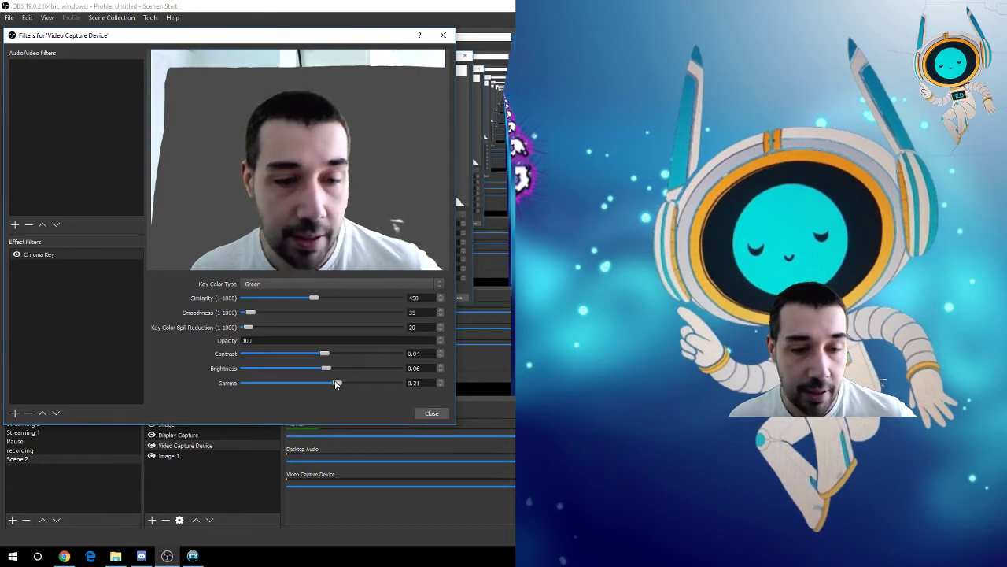
drag(332, 384, 328, 385)
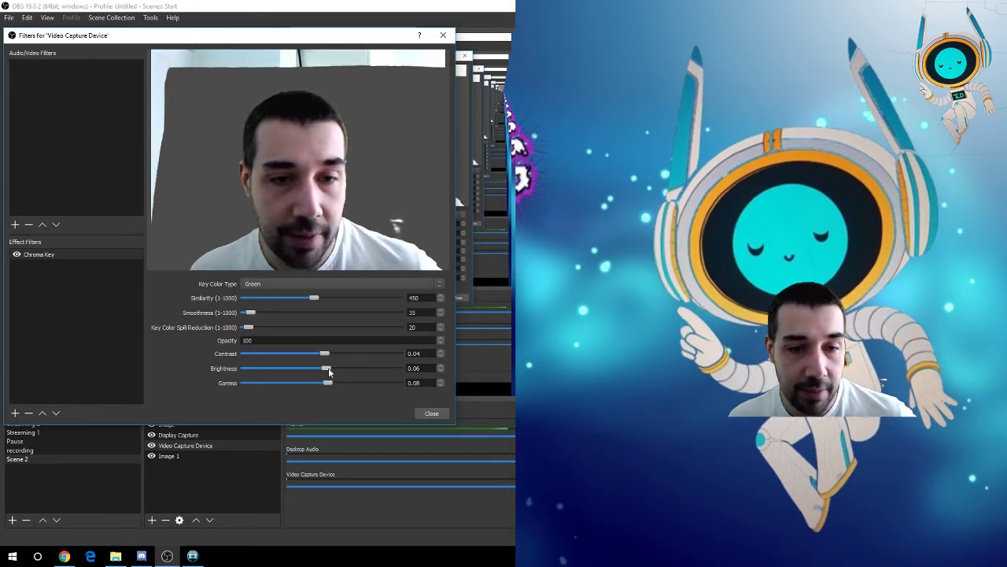
drag(323, 352, 327, 353)
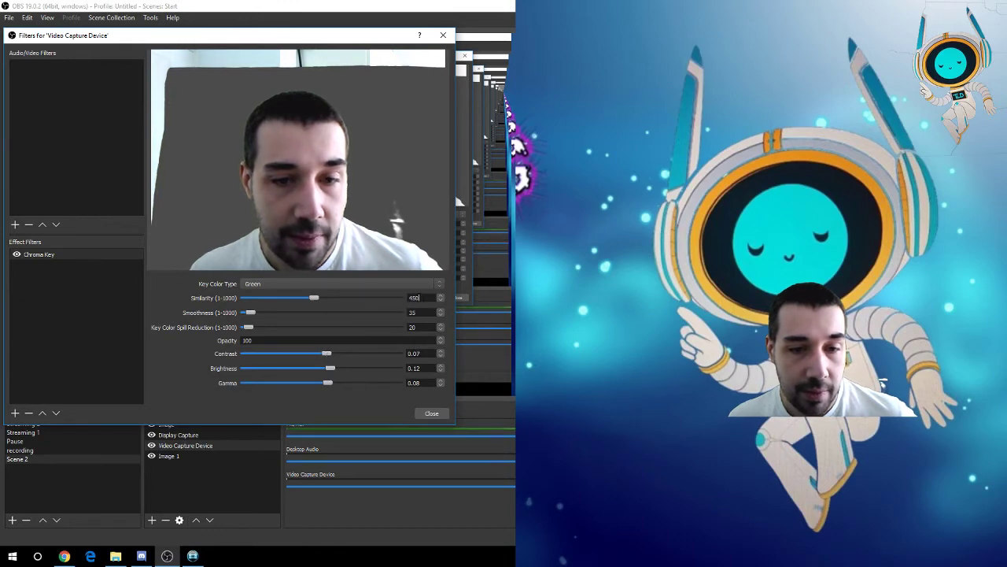
- Set the Chroma Key similarity to 460
double_click(412, 298)
text(46)
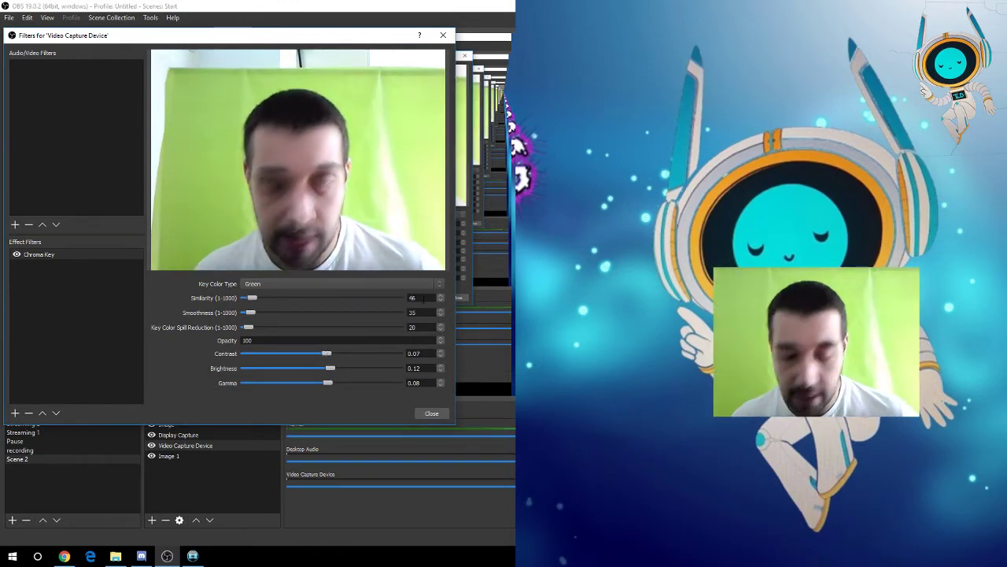
text(0)
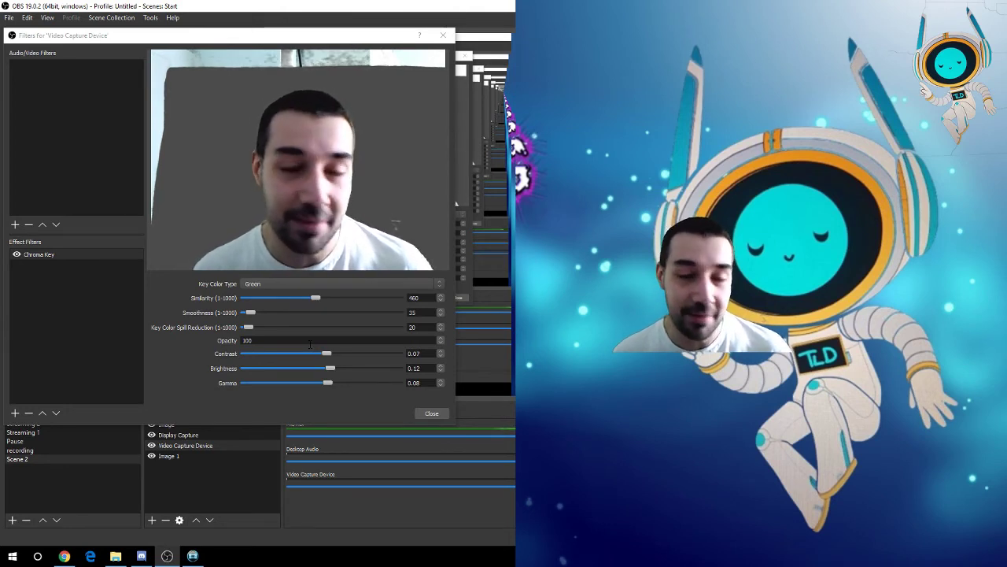
- Try a Chroma Key opacity of 50 and restore it to 100
click(194, 340)
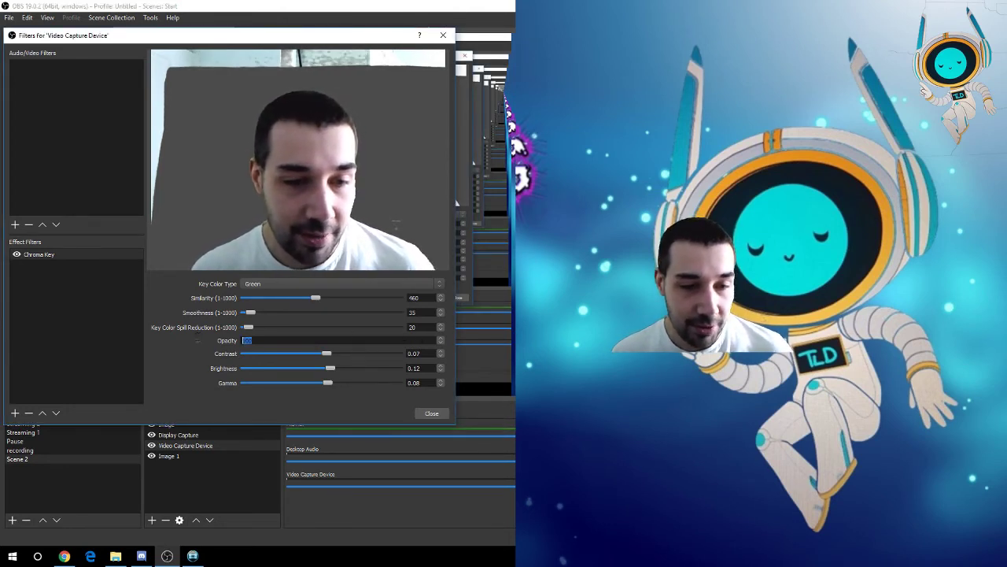
text(50)
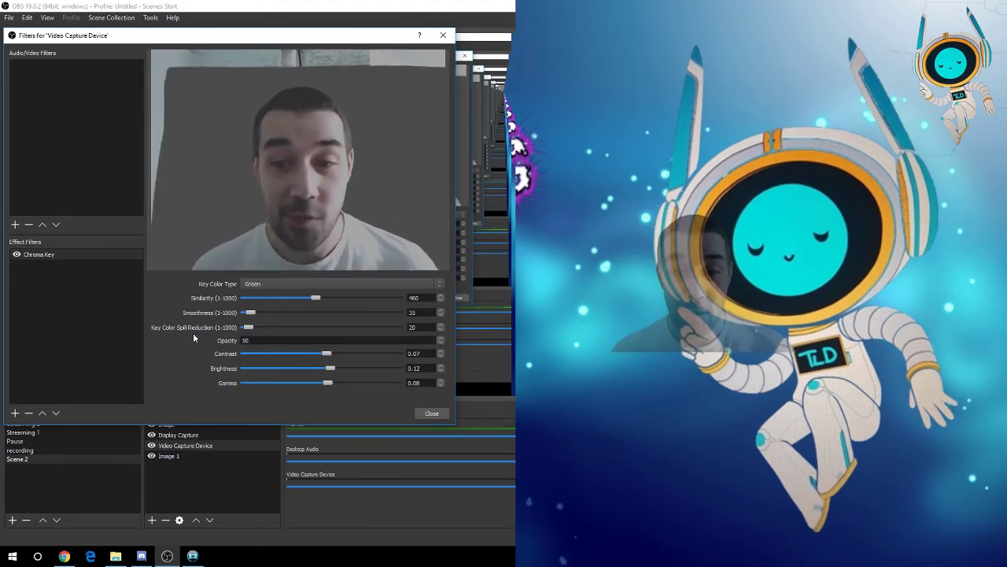
text(100)
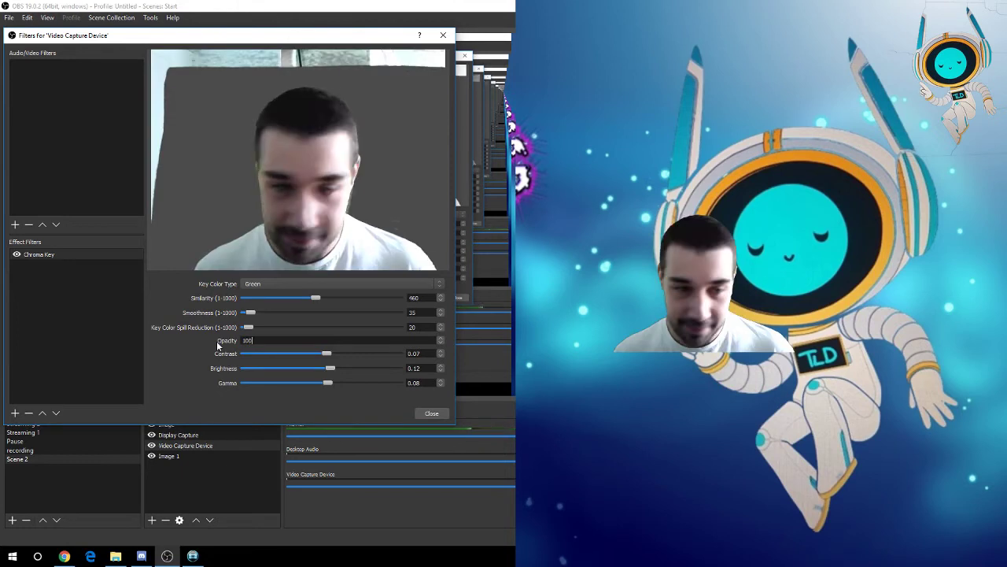